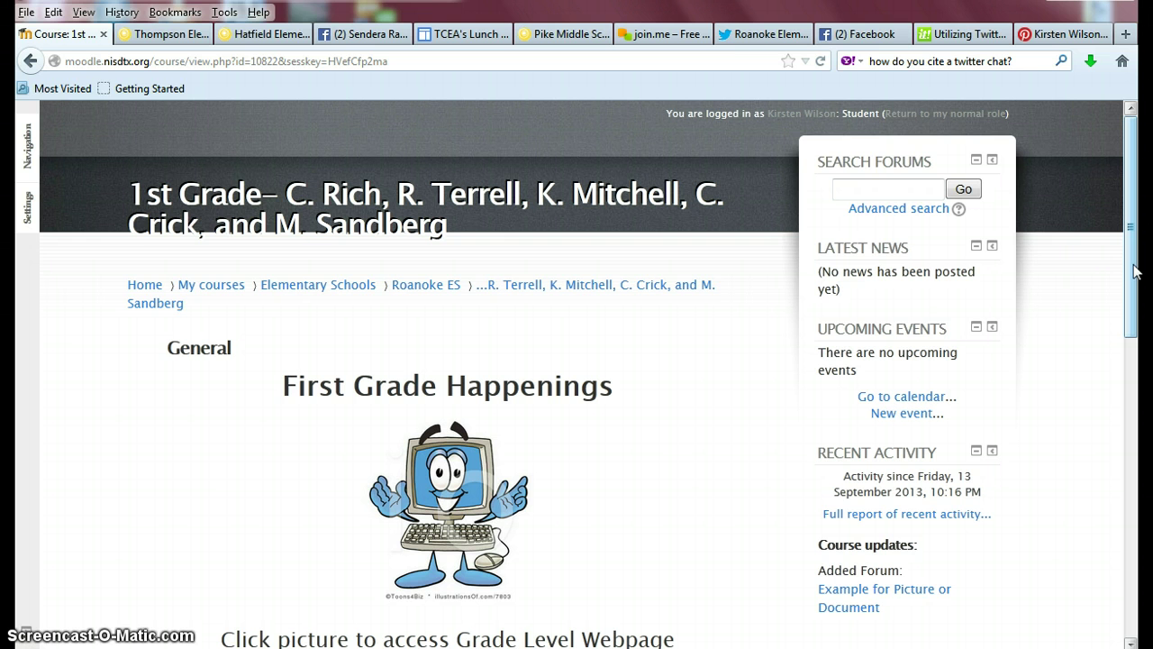
# Open the Example for Picture or Document forum and begin a new discussion topic, ready for the subject.
pyautogui.moveTo(1134, 272); pyautogui.dragTo(1131, 538)
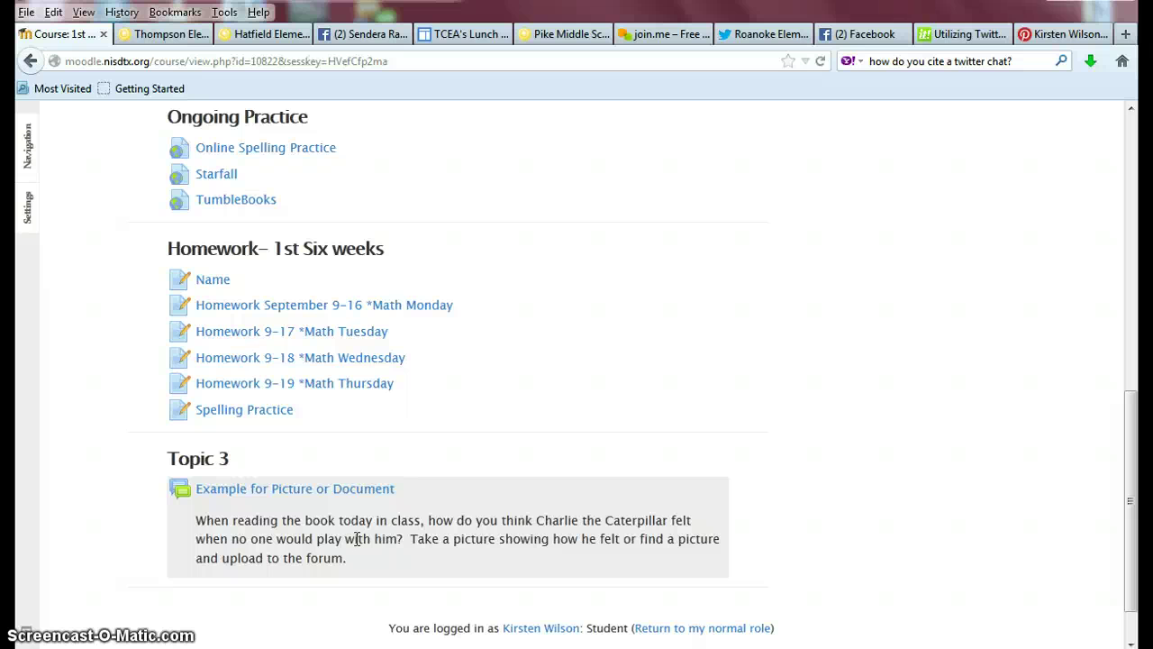
pyautogui.click(298, 494)
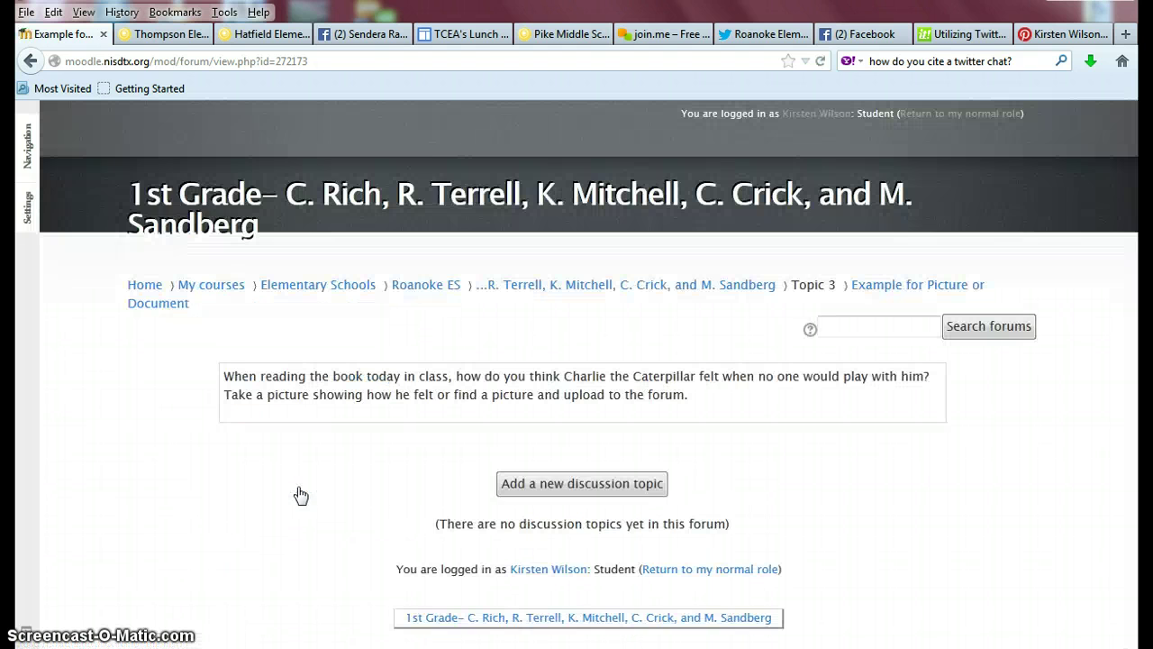
pyautogui.click(559, 486)
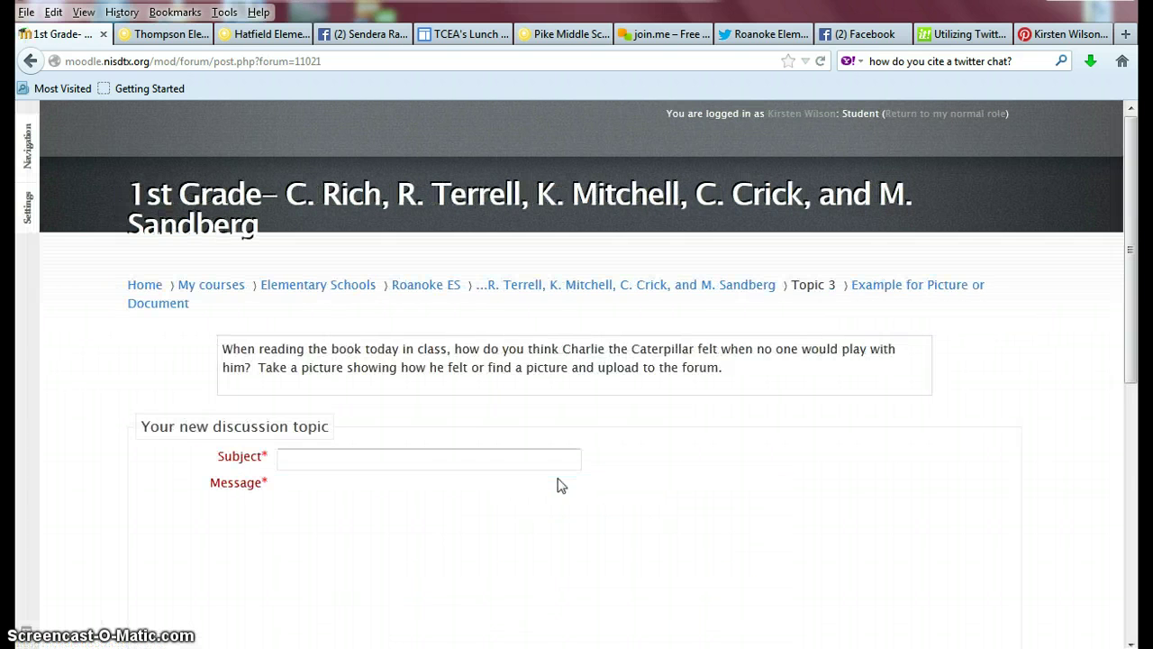
pyautogui.click(442, 457)
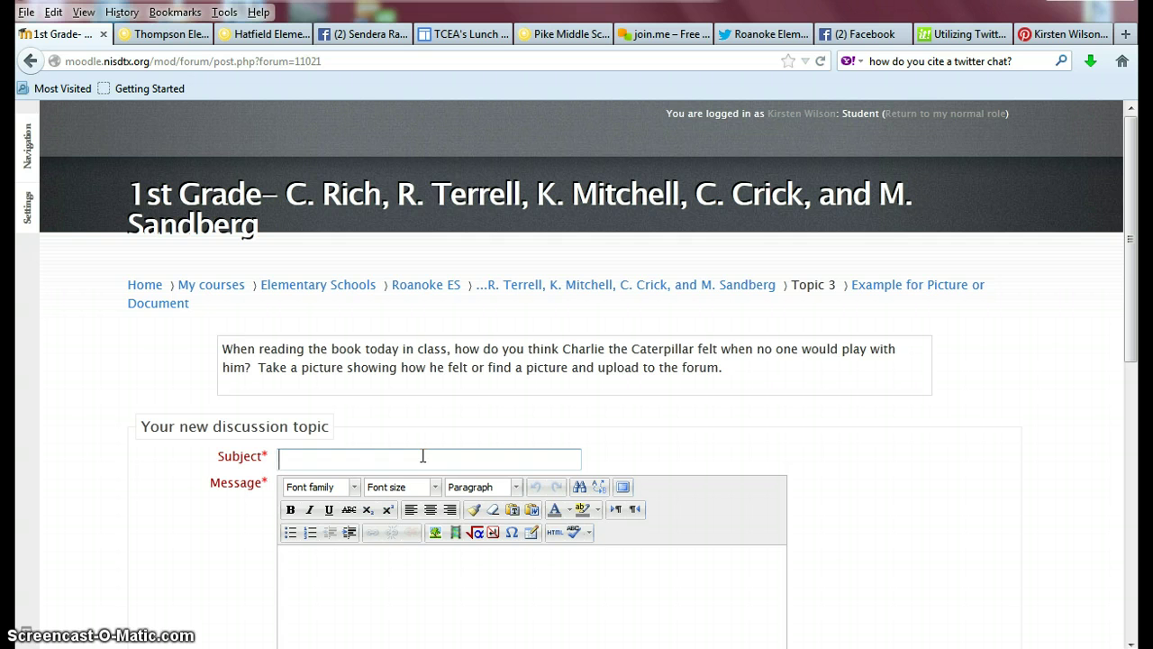
# Enter subject 'How Charlie was Feeling...' and a message that Charlie felt lonely, signed with the student's name.
pyautogui.write('How Charlie was')
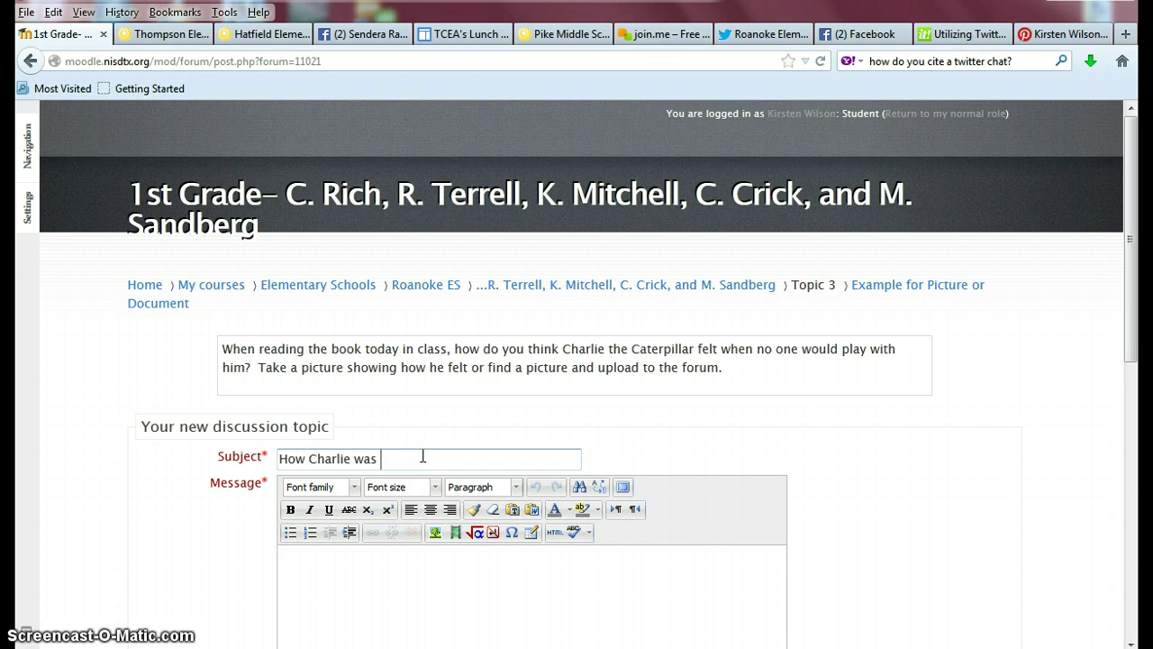
pyautogui.write(' Feeling')
pyautogui.write('think Char')
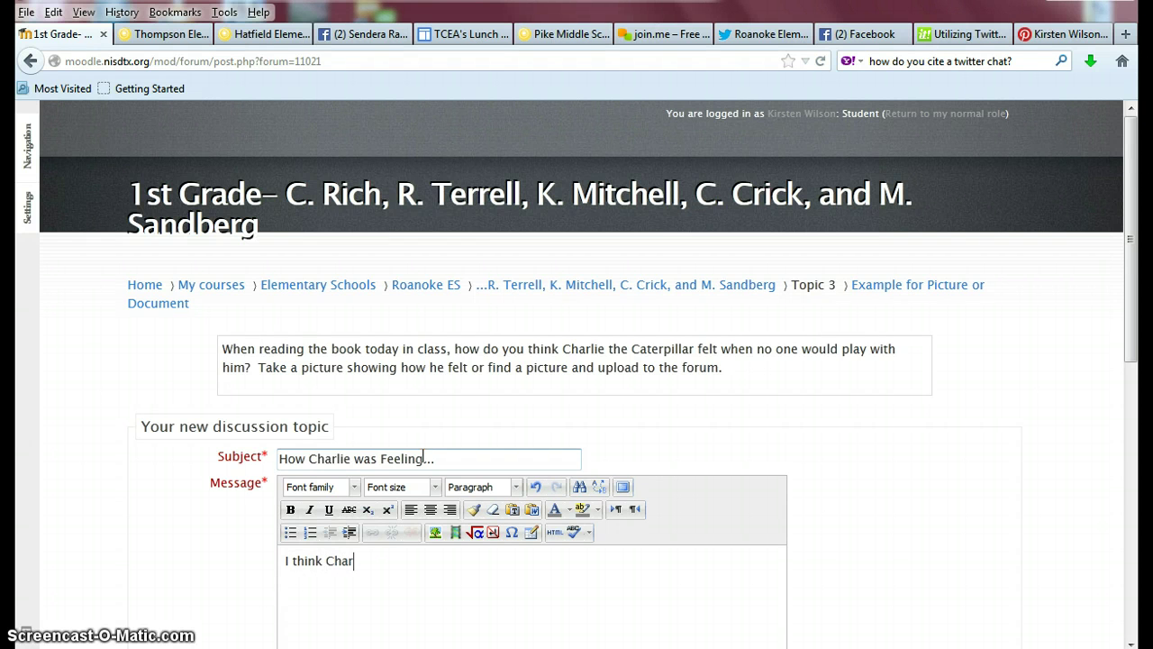
pyautogui.write('lie wasfeeling lonely ')
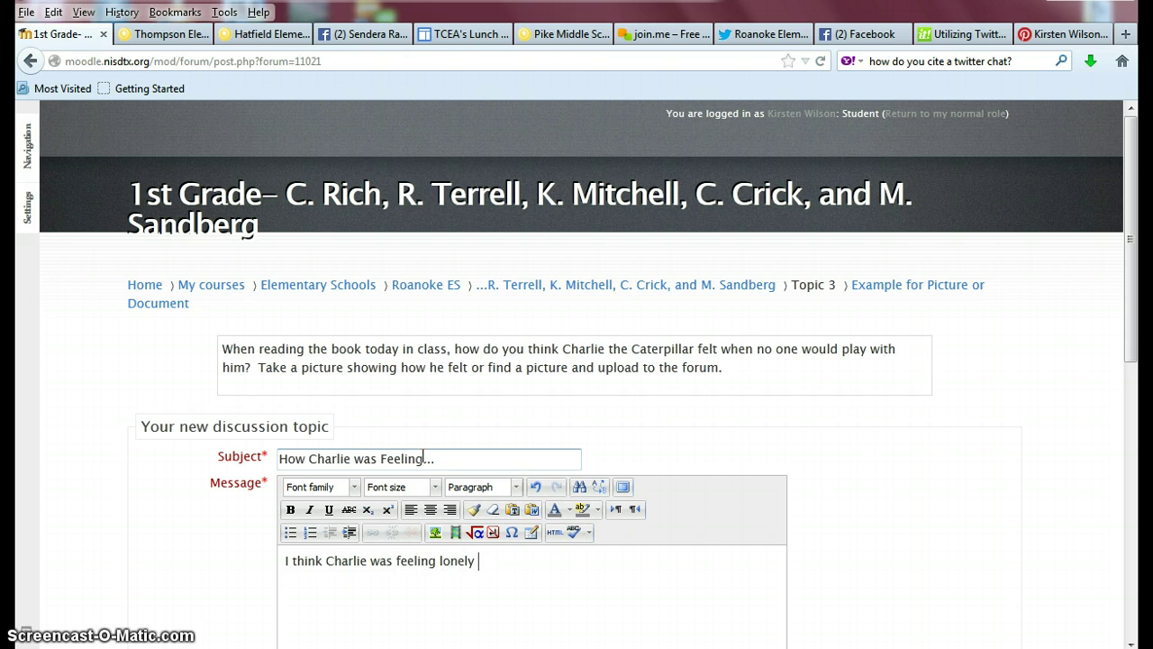
pyautogui.write('because when o')
pyautogui.press('BackSpace')
pyautogui.write('no')
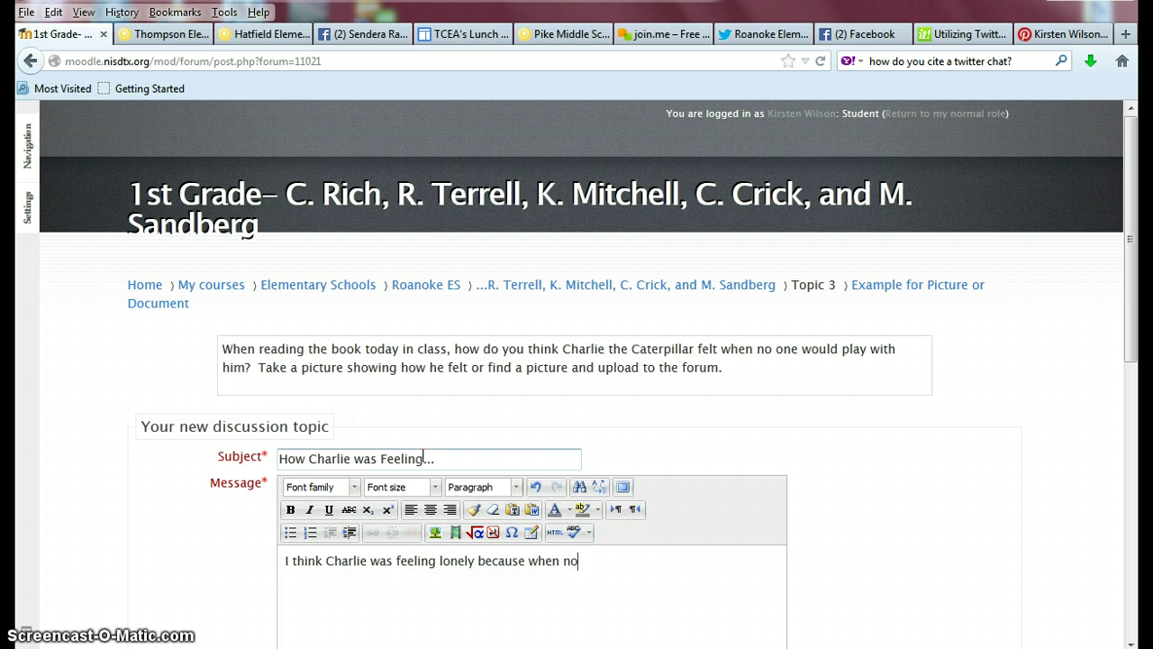
pyautogui.write(' one will play with me ')
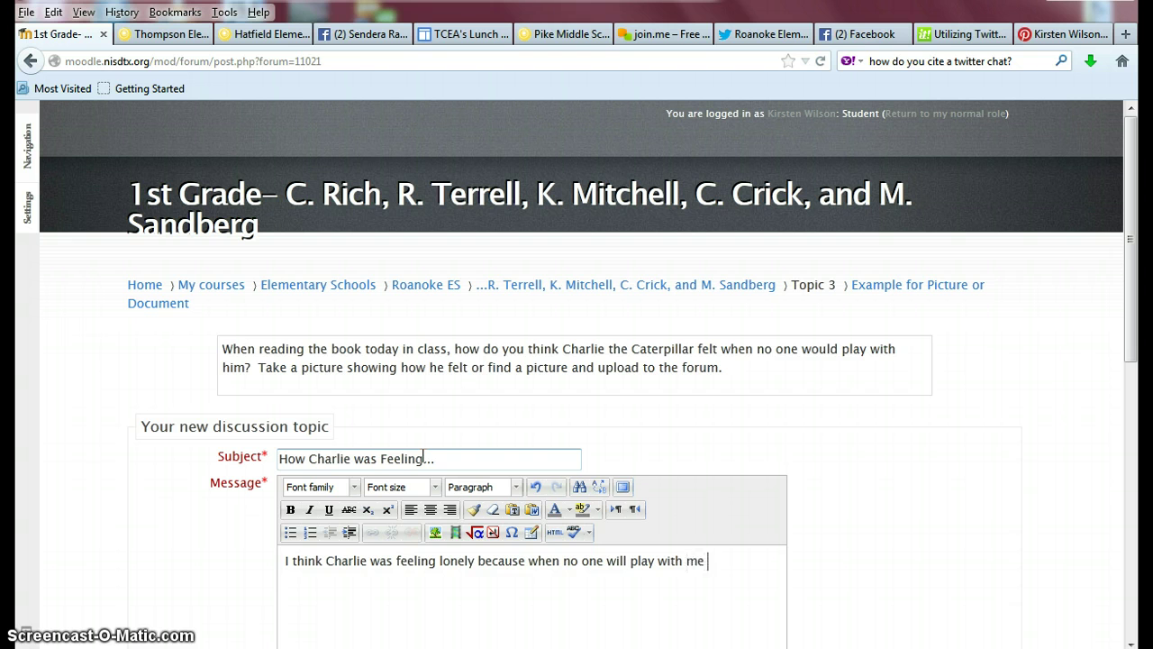
pyautogui.write('I fell lon')
pyautogui.press('BackSpace')
pyautogui.press('BackSpace')
pyautogui.write('lon')
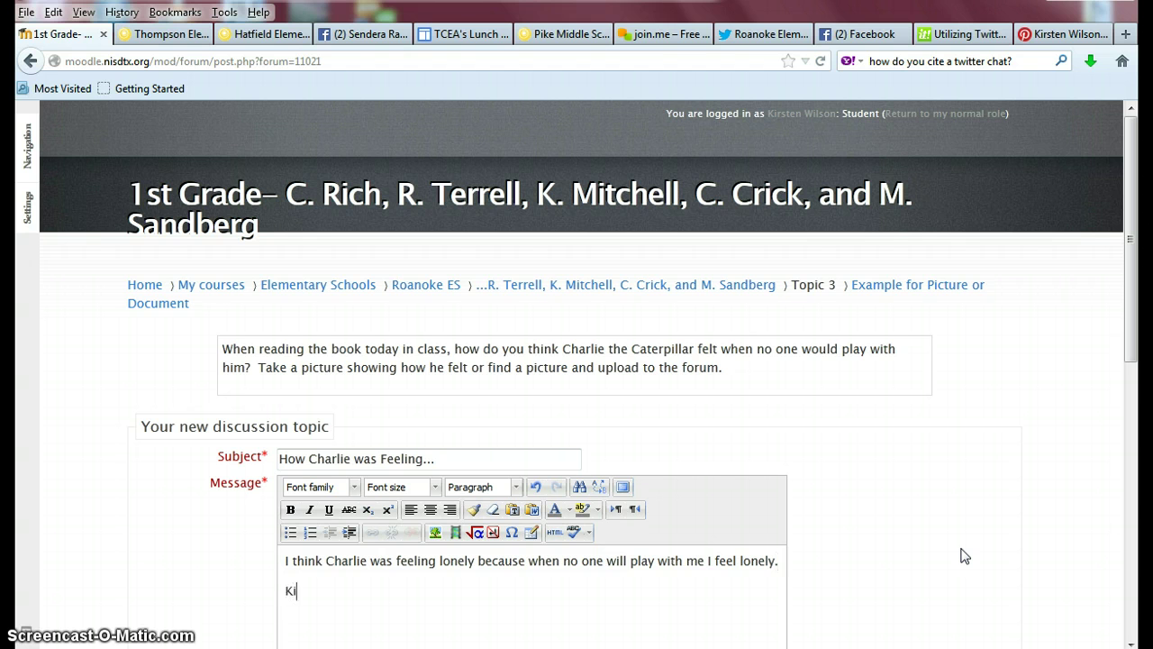
# Open the File picker from the post's Attachment area.
pyautogui.scroll(-4, 1131, 644)
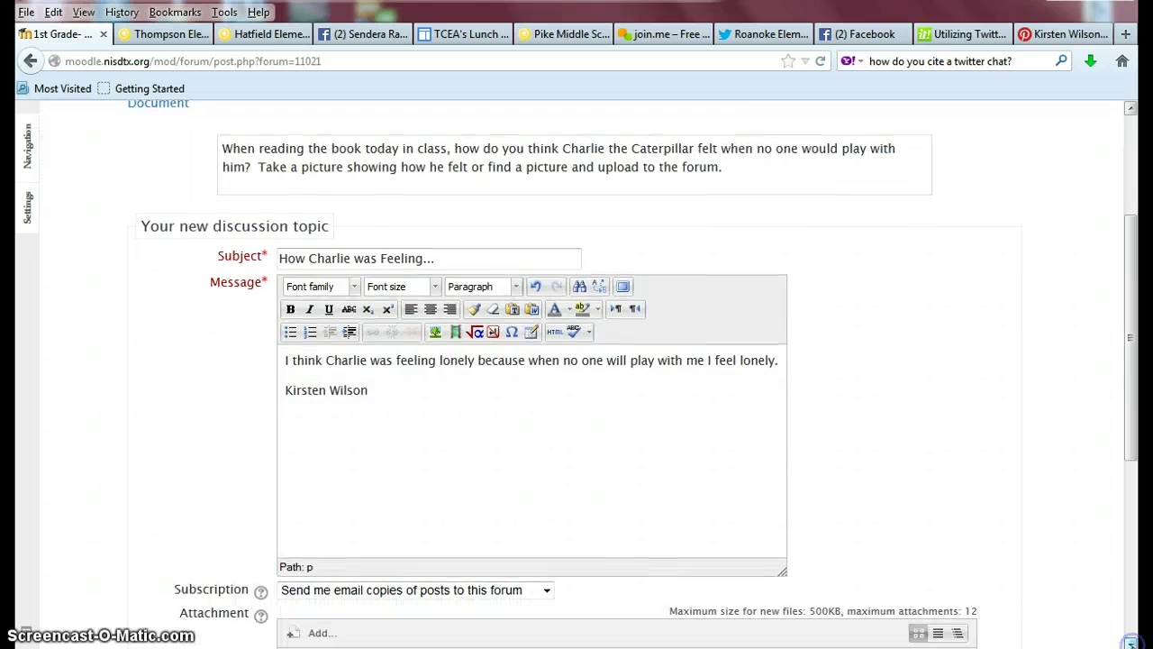
pyautogui.scroll(-4, 1131, 643)
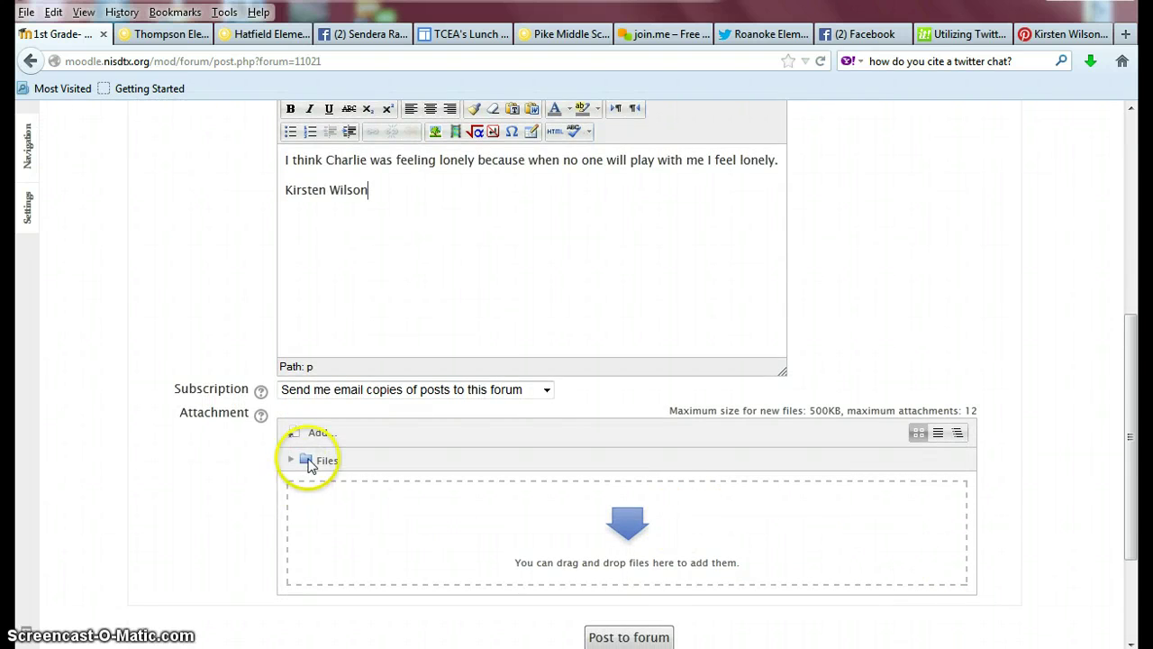
pyautogui.click(319, 436)
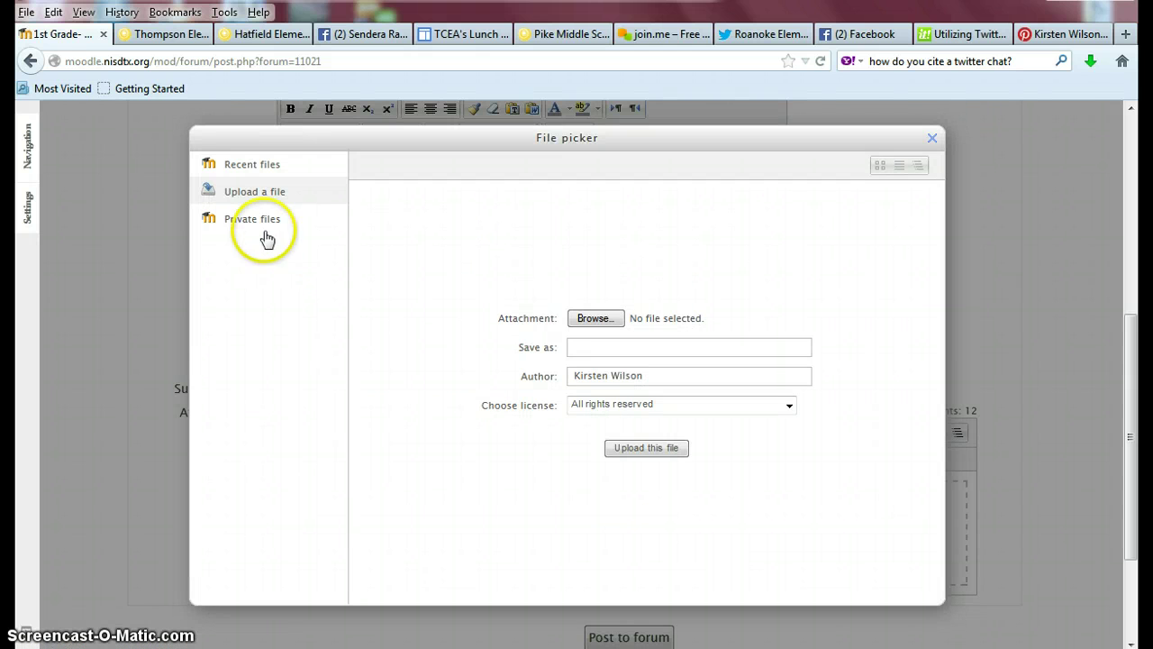
# Choose lonely-girl.jpg from the Desktop's Technology Info folder in the File Upload dialog.
pyautogui.click(596, 320)
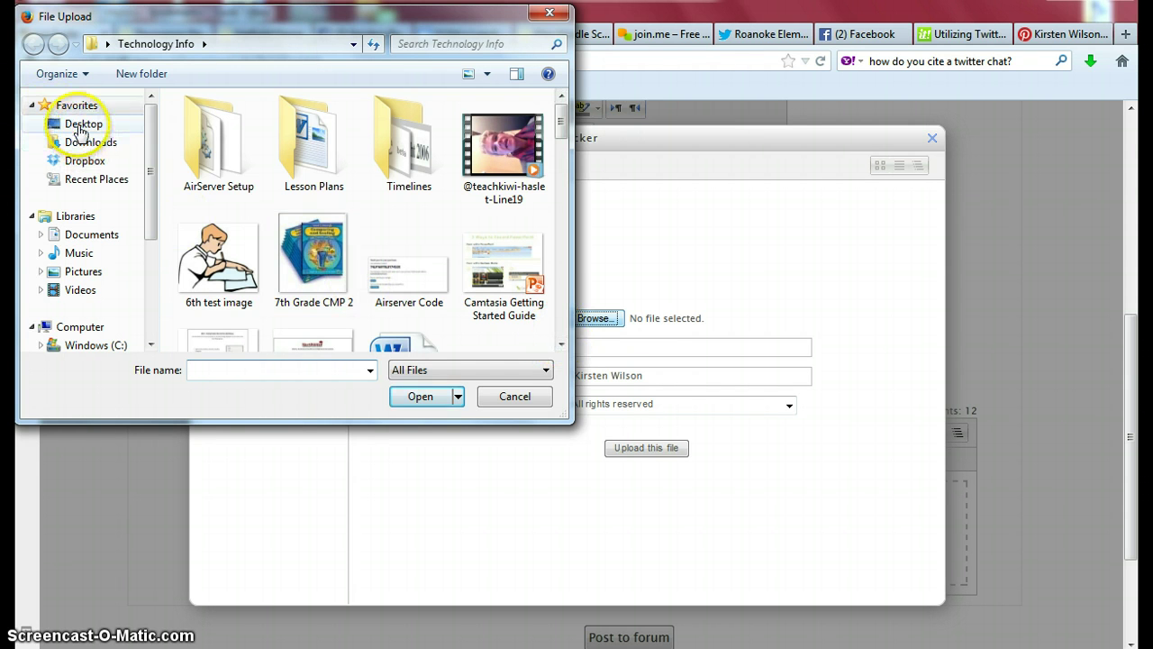
pyautogui.click(79, 129)
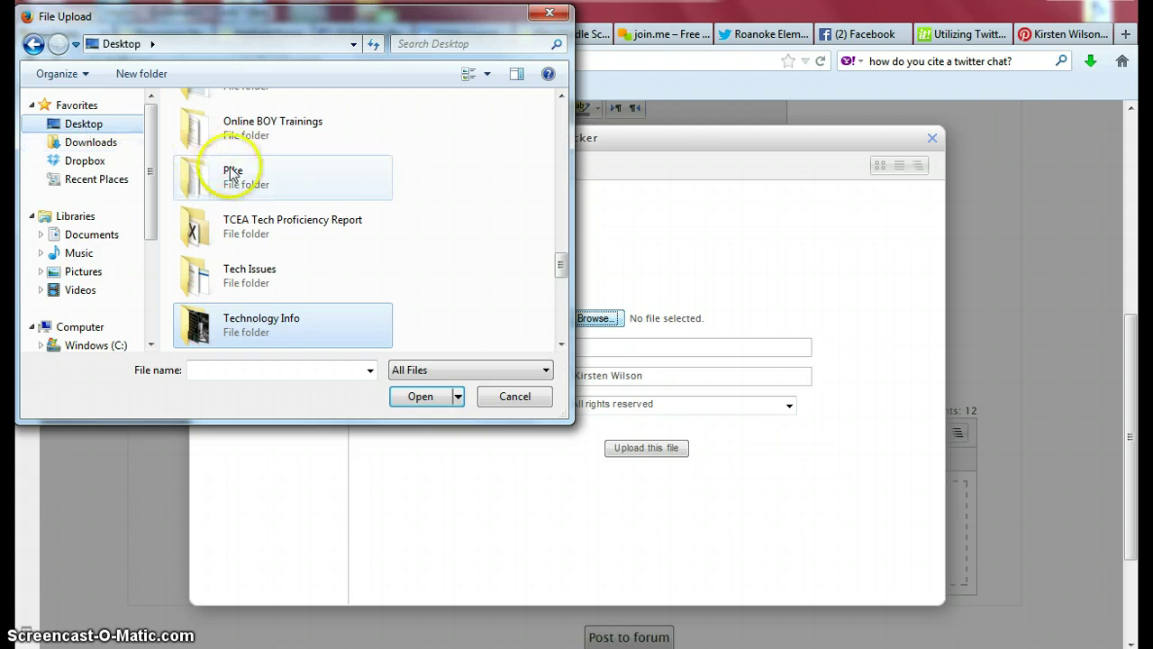
pyautogui.doubleClick(268, 322)
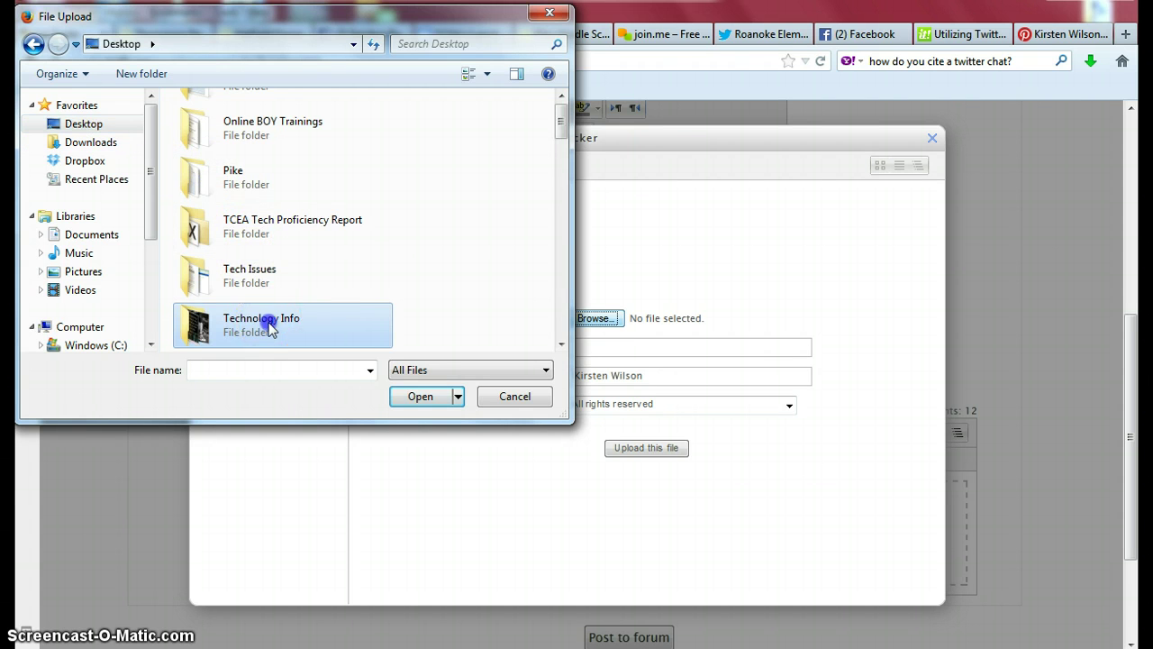
pyautogui.click(561, 345)
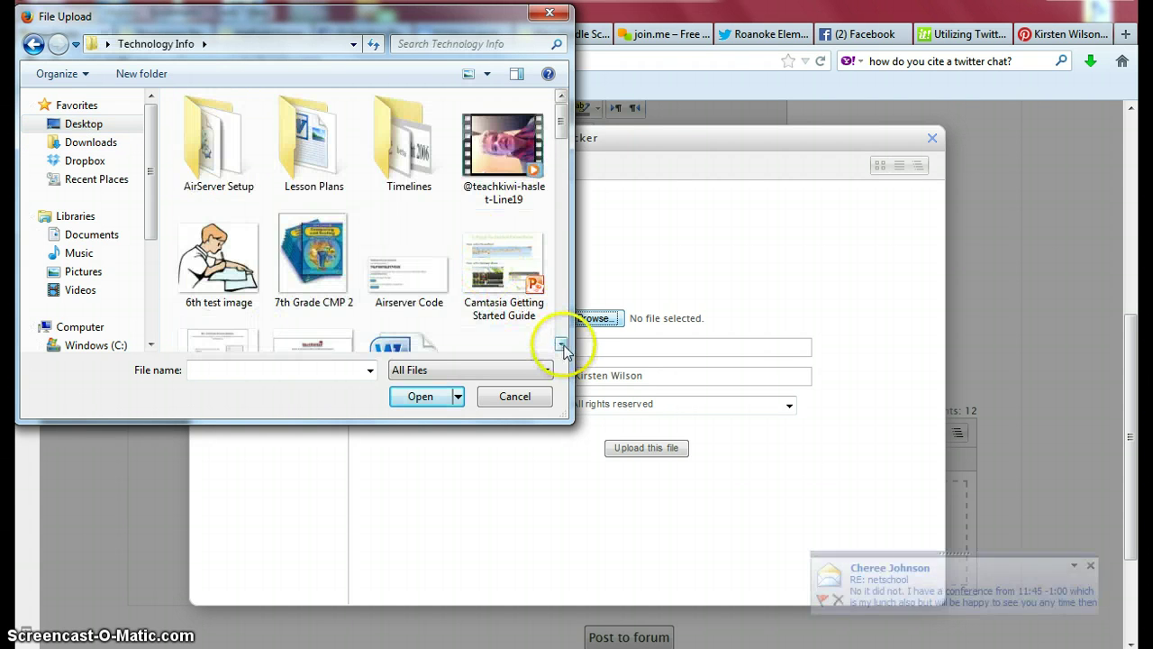
pyautogui.click(562, 345)
pyautogui.click(561, 345)
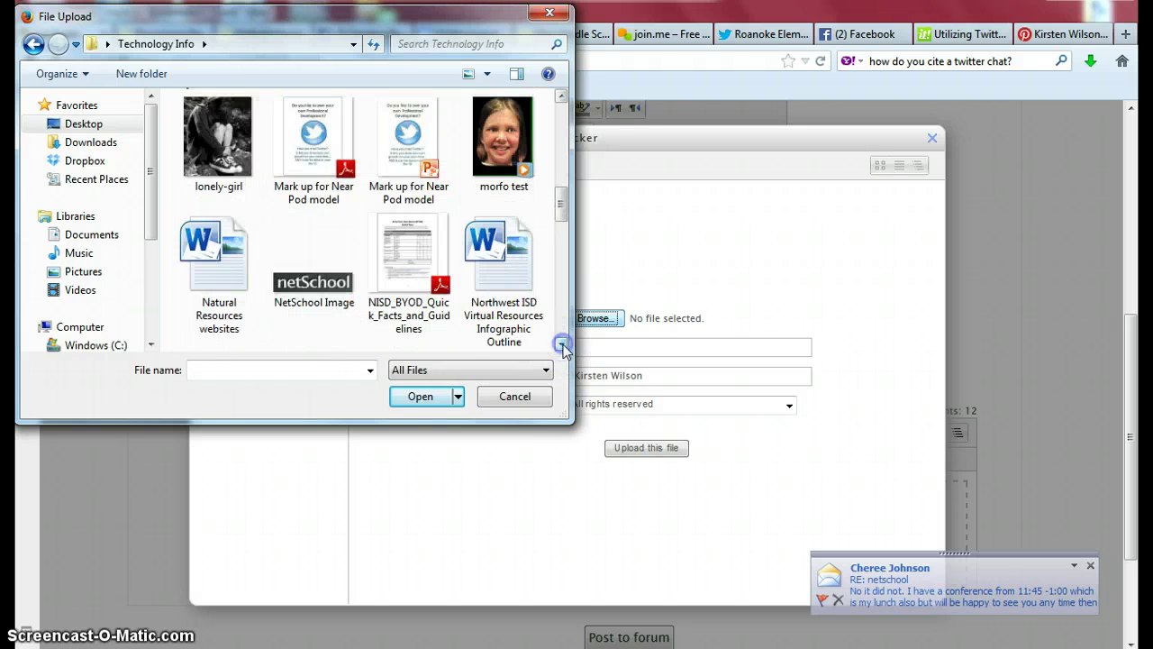
pyautogui.doubleClick(210, 121)
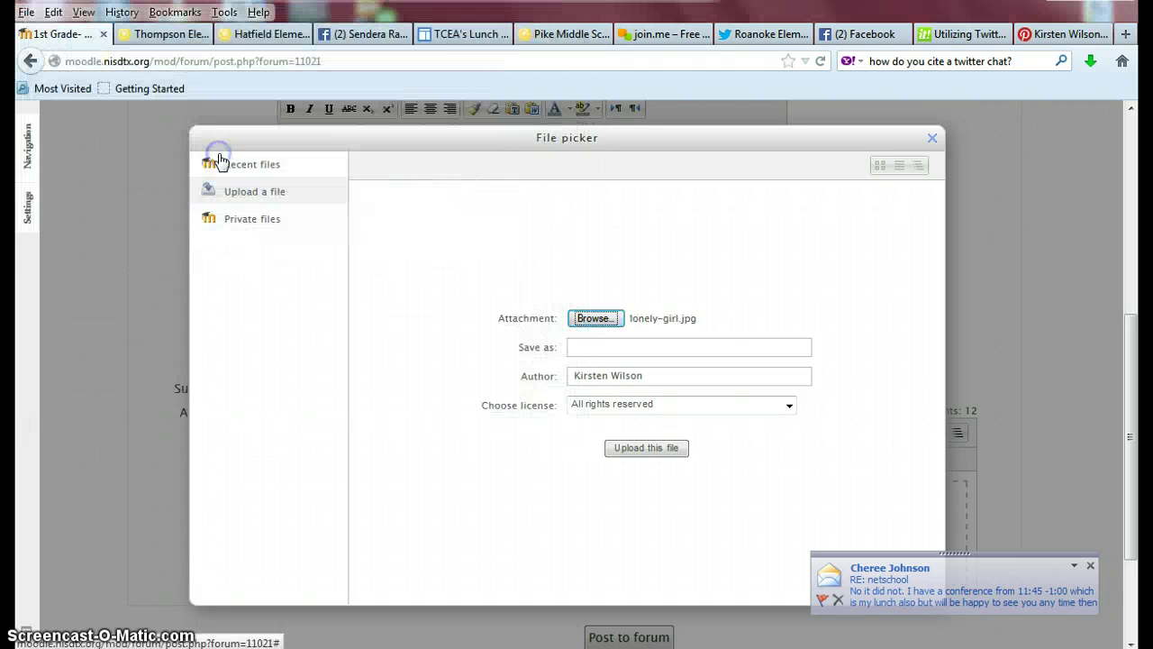
# Upload lonely-girl.jpg as the attachment and post the discussion to the forum.
pyautogui.click(647, 448)
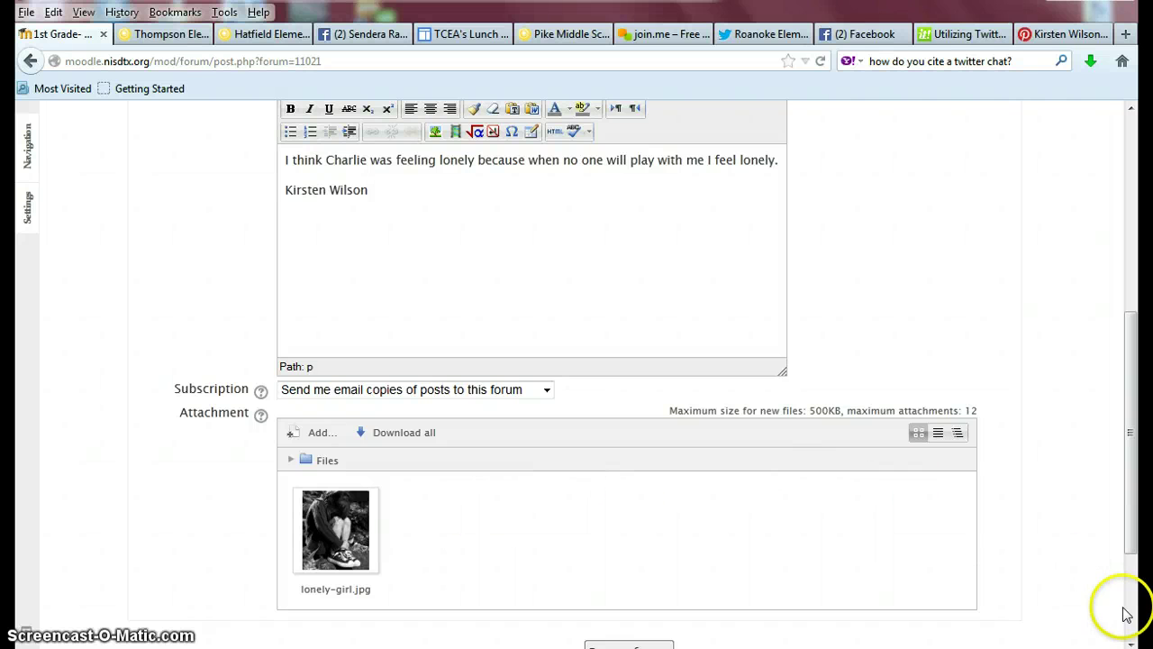
pyautogui.click(1130, 642)
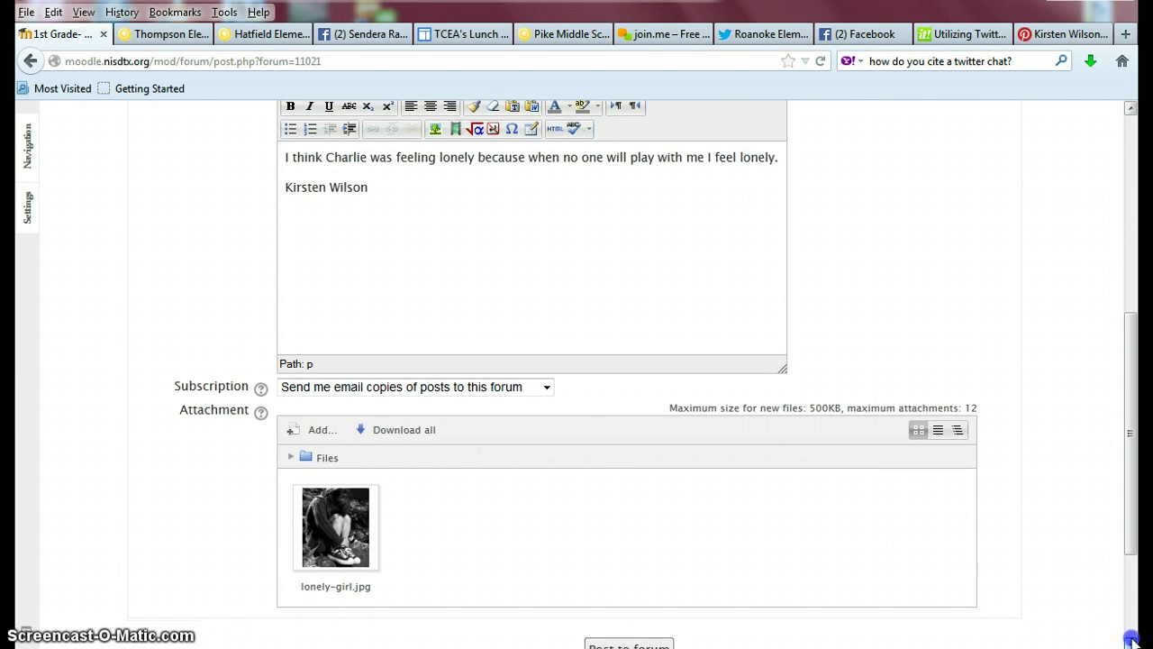
pyautogui.scroll(-2, 1130, 642)
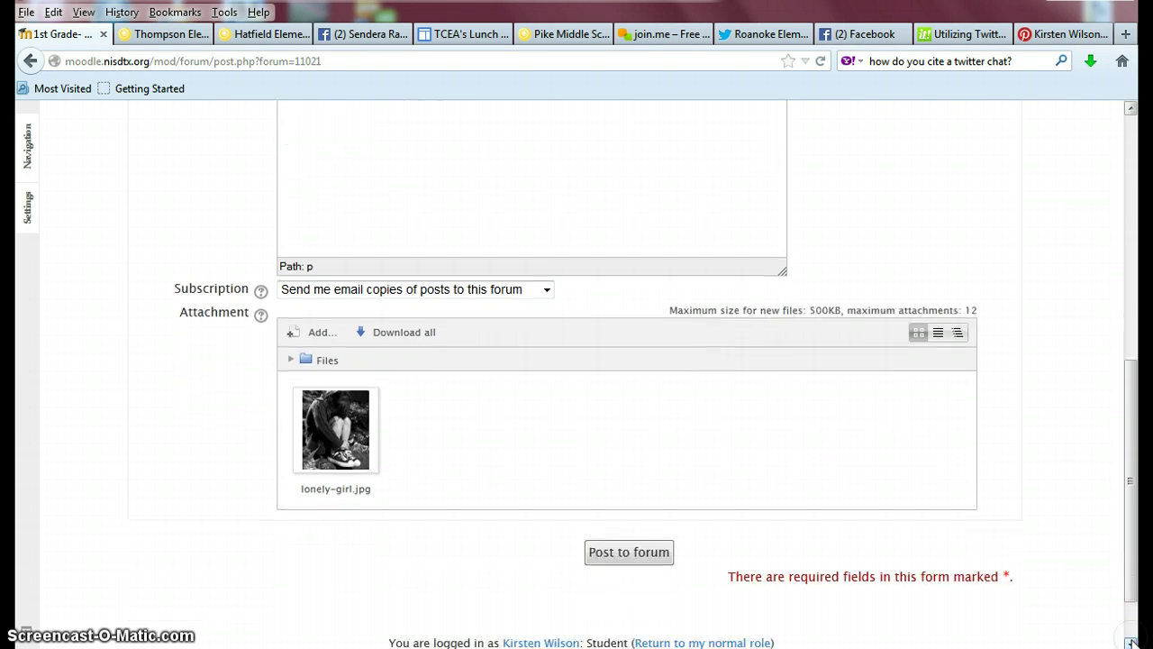
pyautogui.click(631, 553)
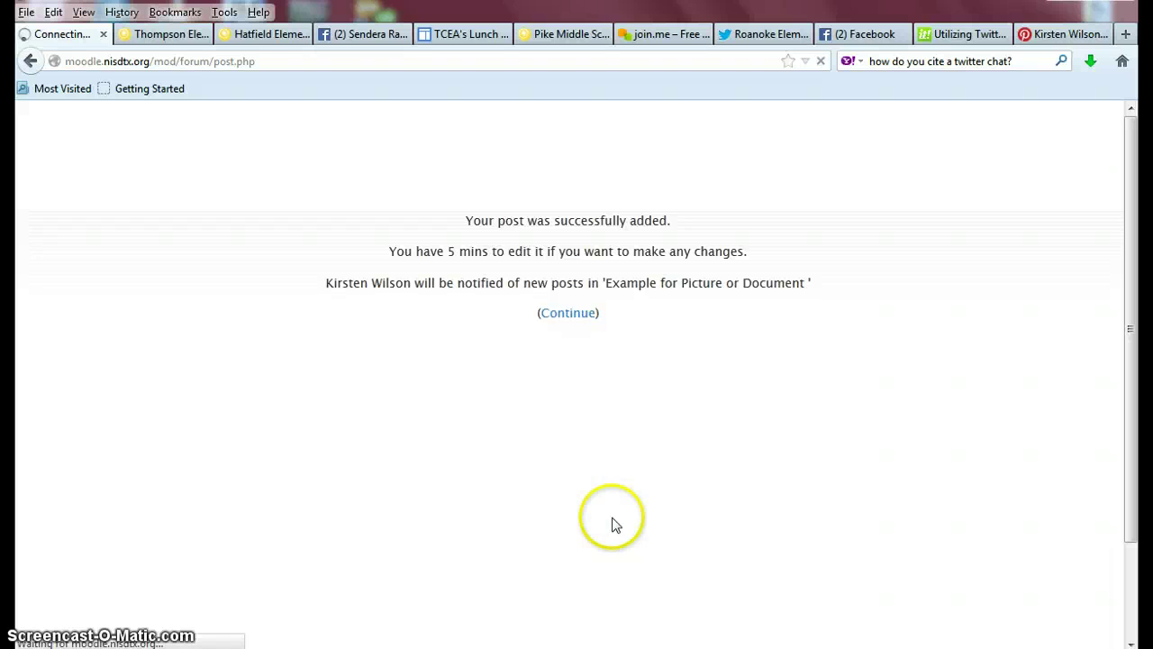
# Open the 'How Charlie was Feeling...' discussion and review its message and lonely-girl photo.
pyautogui.click(568, 313)
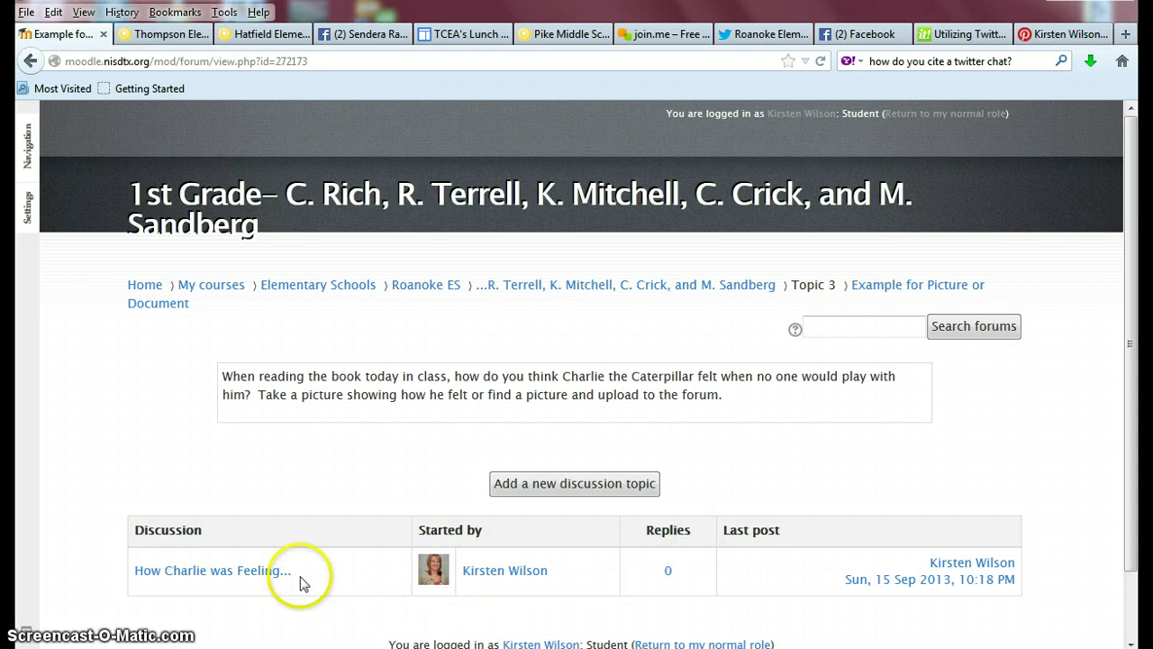
pyautogui.click(220, 575)
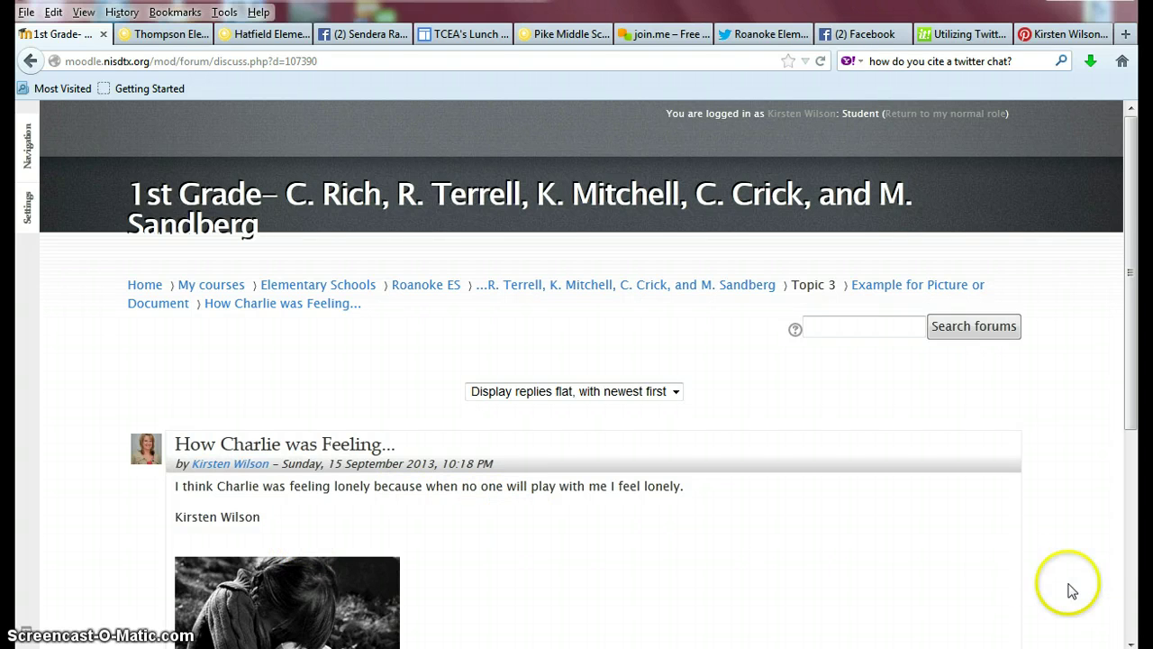
pyautogui.click(1132, 640)
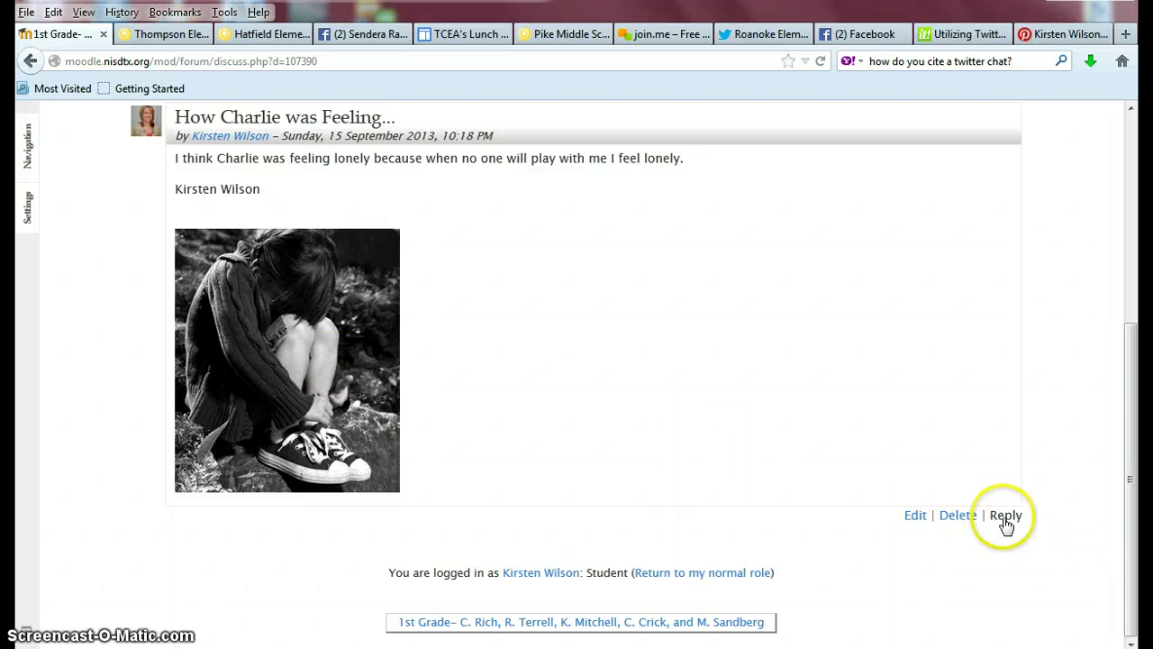
pyautogui.moveTo(1128, 612); pyautogui.dragTo(1118, 386)
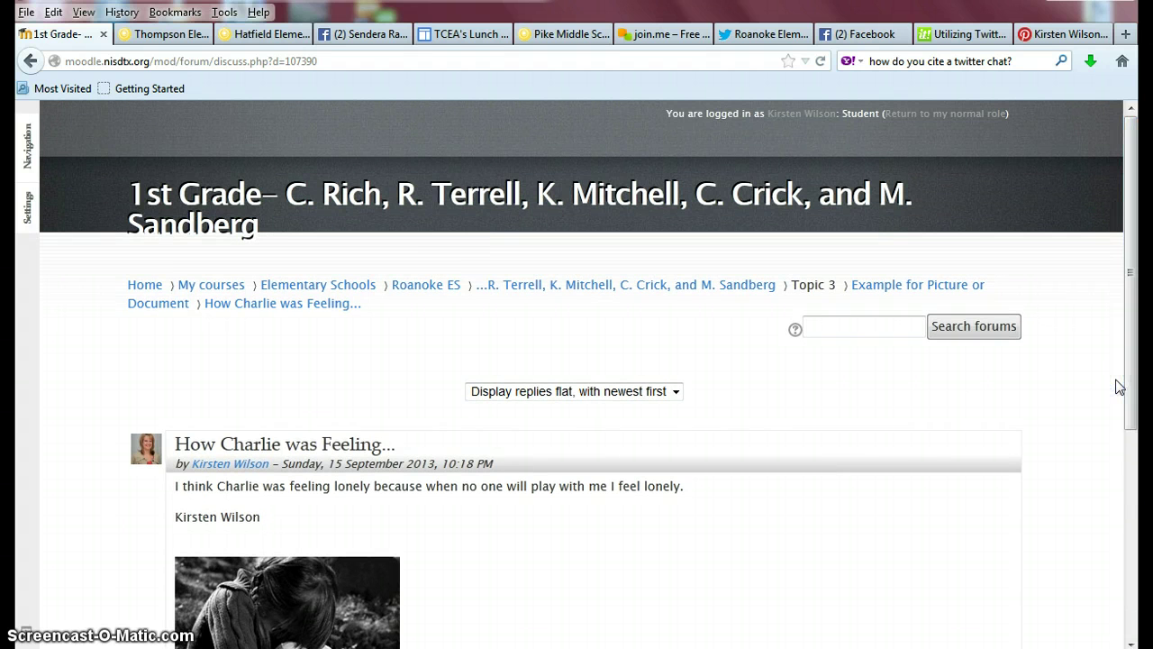